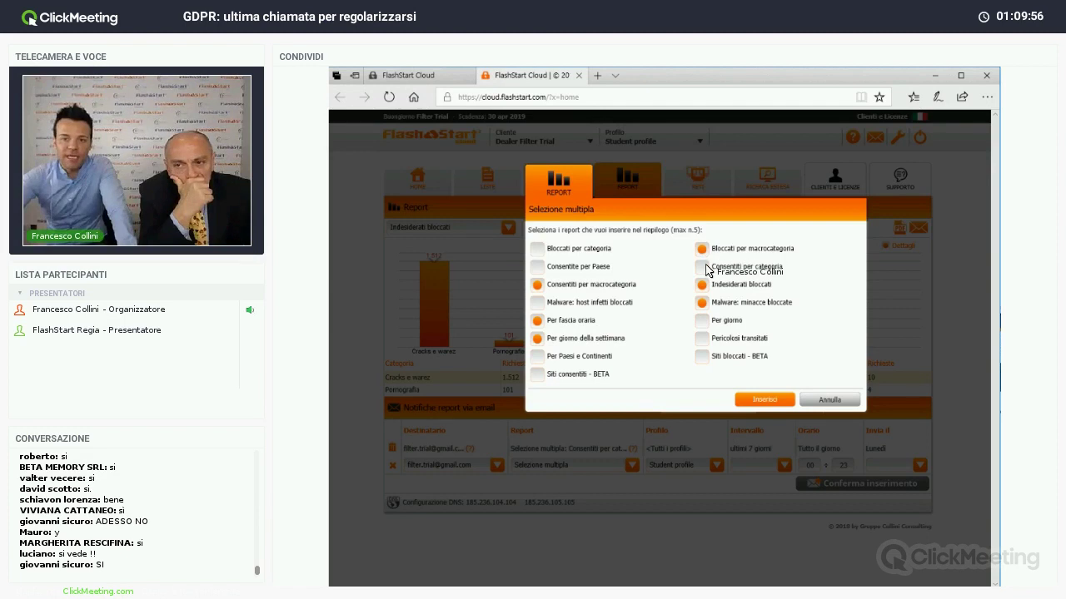
- Dismiss the Selezione multipla dialog and the configuration mode window, returning to HOME
{"action": "left_click", "coordinate": [822, 400]}
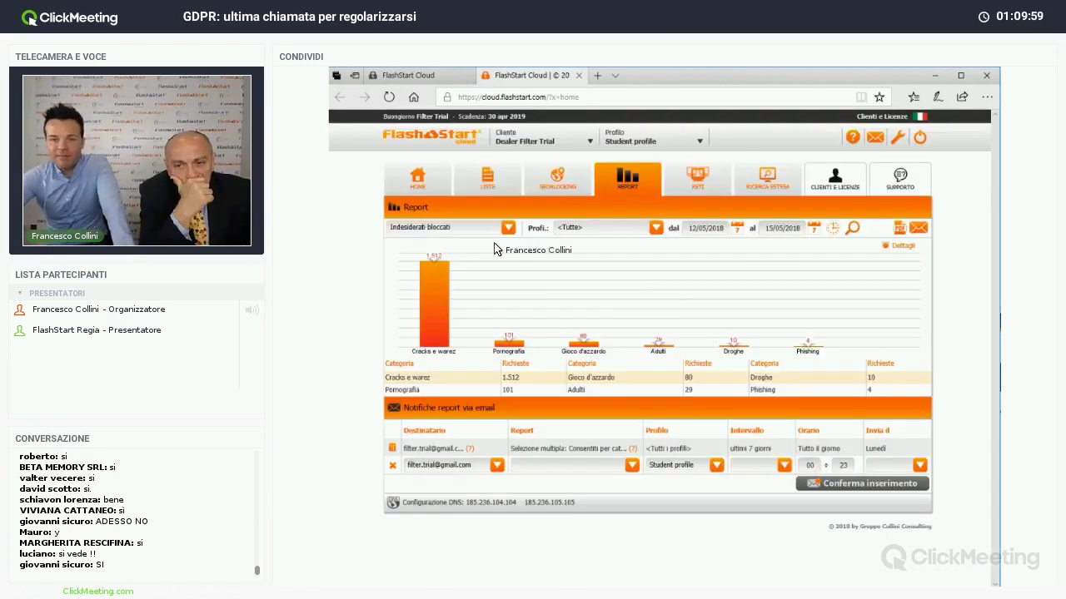
{"action": "left_click", "coordinate": [422, 184]}
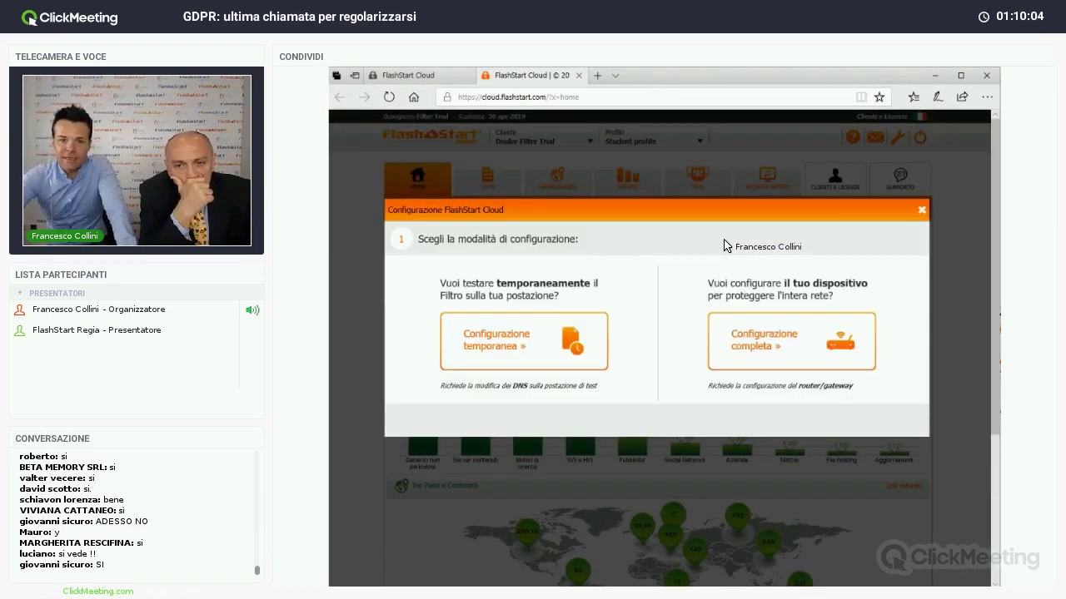
{"action": "left_click", "coordinate": [921, 210]}
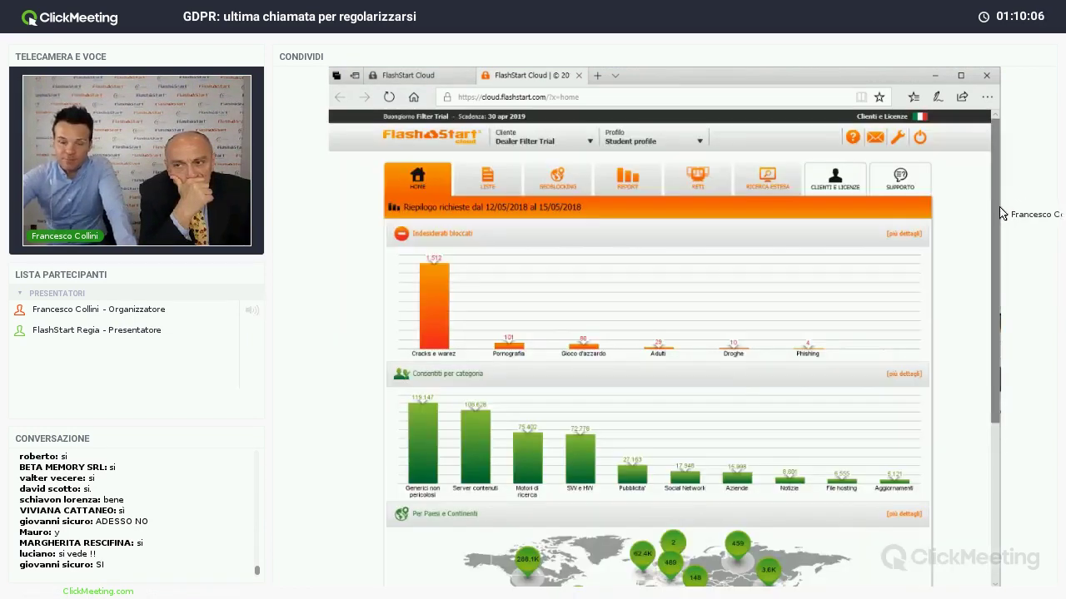
- Scroll through the dashboard charts, then go to the LISTE category lists page
{"action": "scroll", "coordinate": [982, 238], "scroll_direction": "down", "scroll_amount": 2}
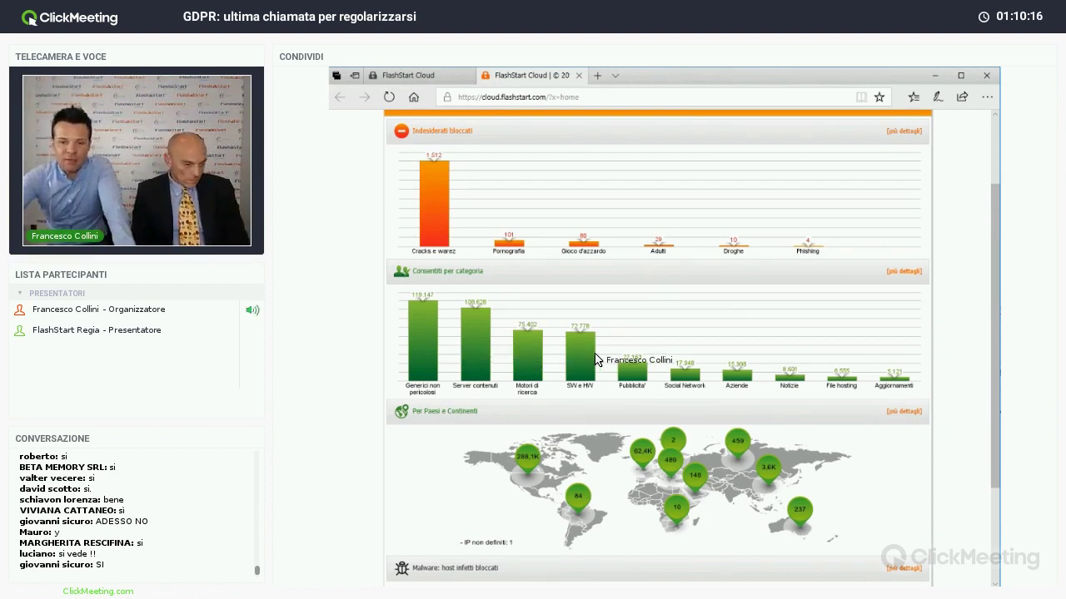
{"action": "scroll", "coordinate": [996, 278], "scroll_direction": "down", "scroll_amount": 2}
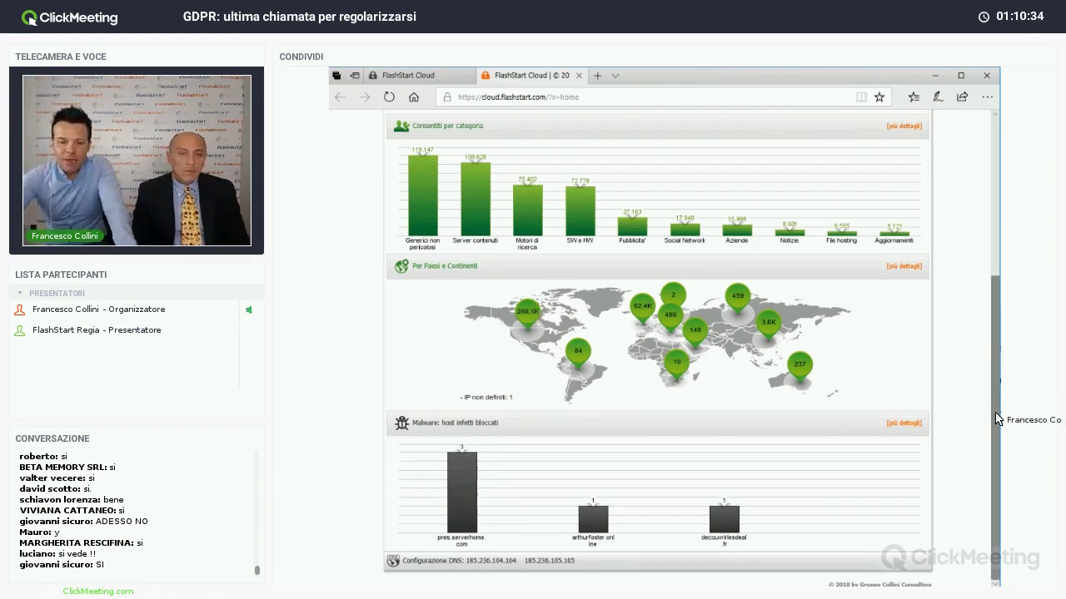
{"action": "left_click_drag", "start_coordinate": [997, 419], "coordinate": [986, 249]}
{"action": "left_click", "coordinate": [478, 179]}
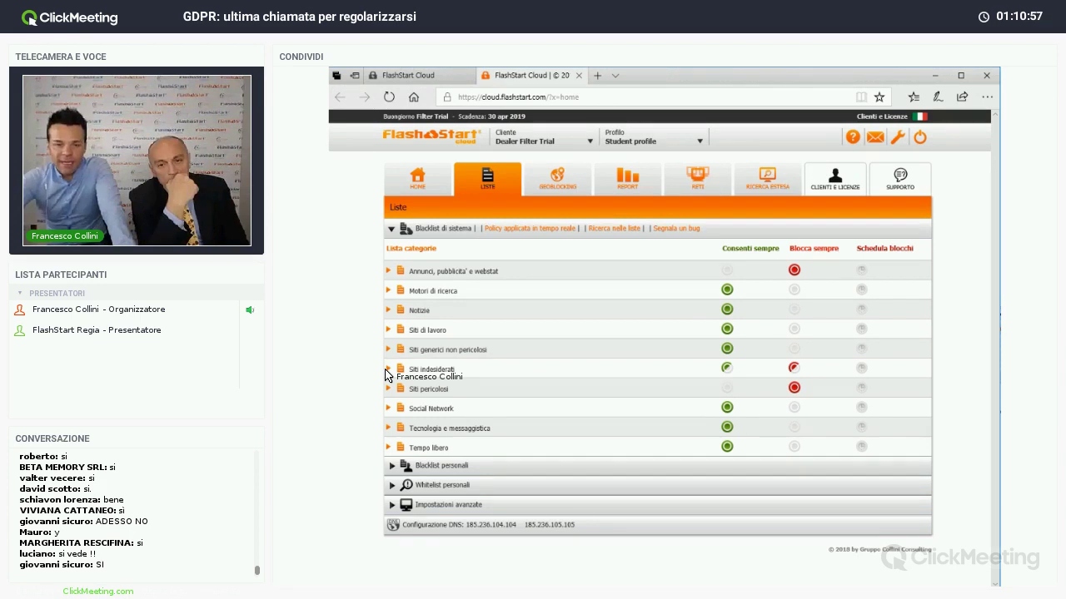
- Switch Armi under Siti indesiderati to Consenti sempre and back to Blocca sempre, then expand Social Network
{"action": "left_click", "coordinate": [388, 369]}
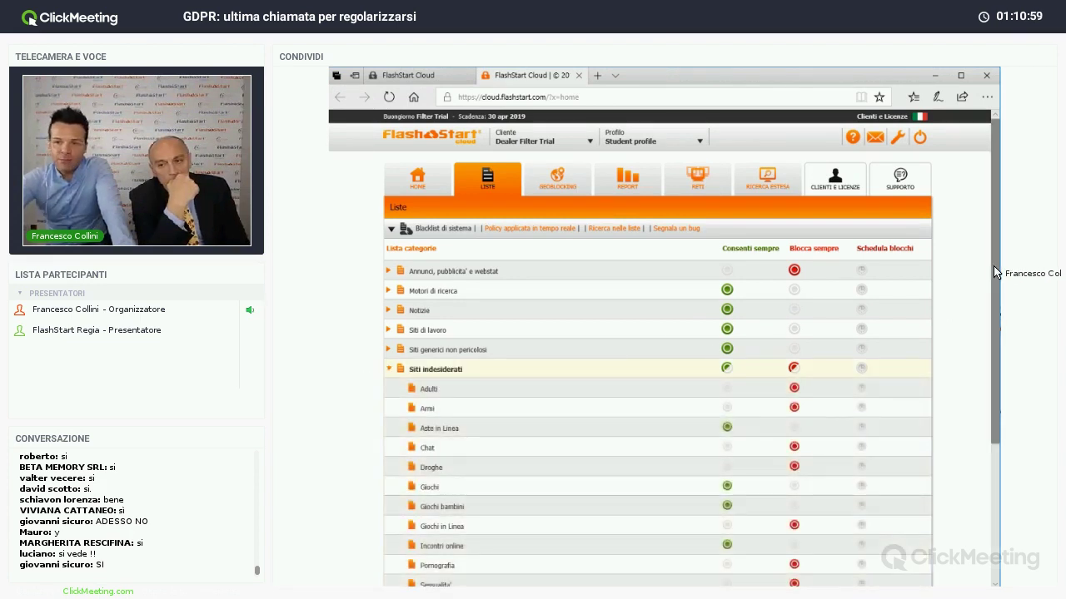
{"action": "scroll", "coordinate": [575, 310], "scroll_direction": "down", "scroll_amount": 3}
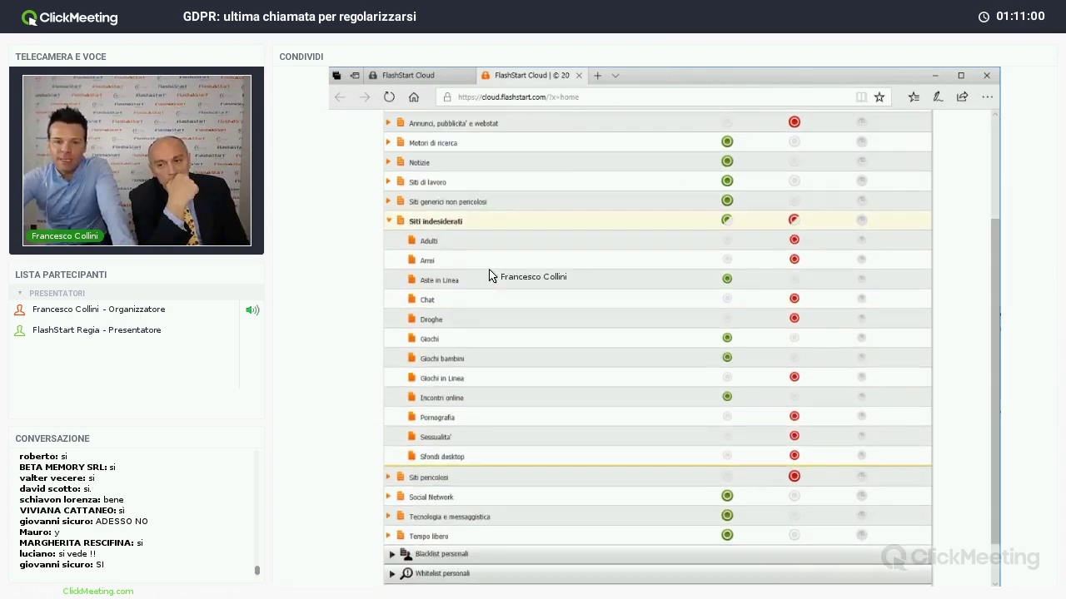
{"action": "left_click", "coordinate": [727, 260]}
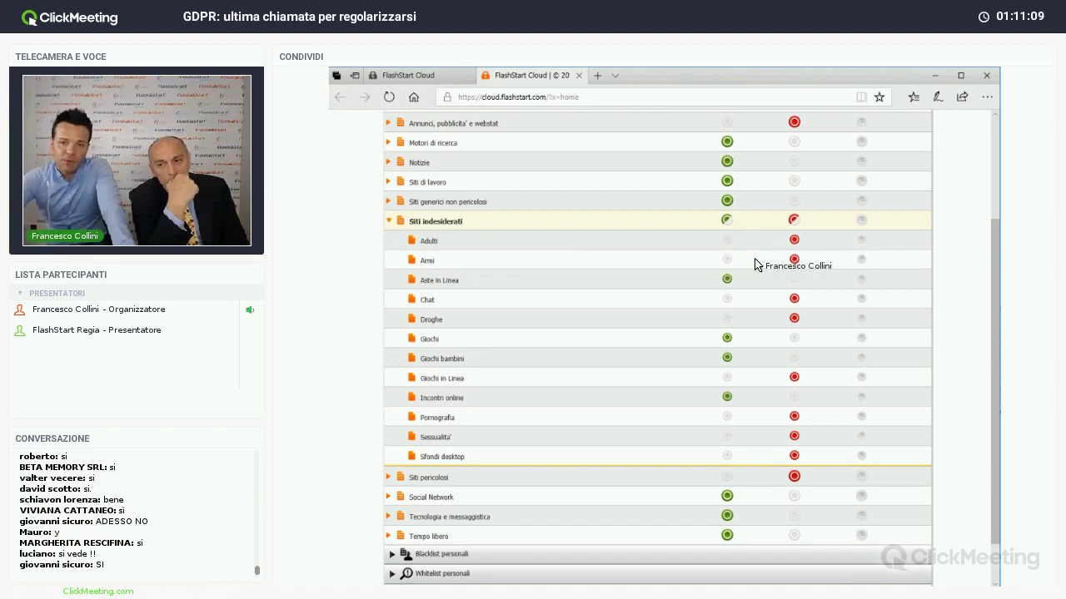
{"action": "left_click", "coordinate": [794, 261]}
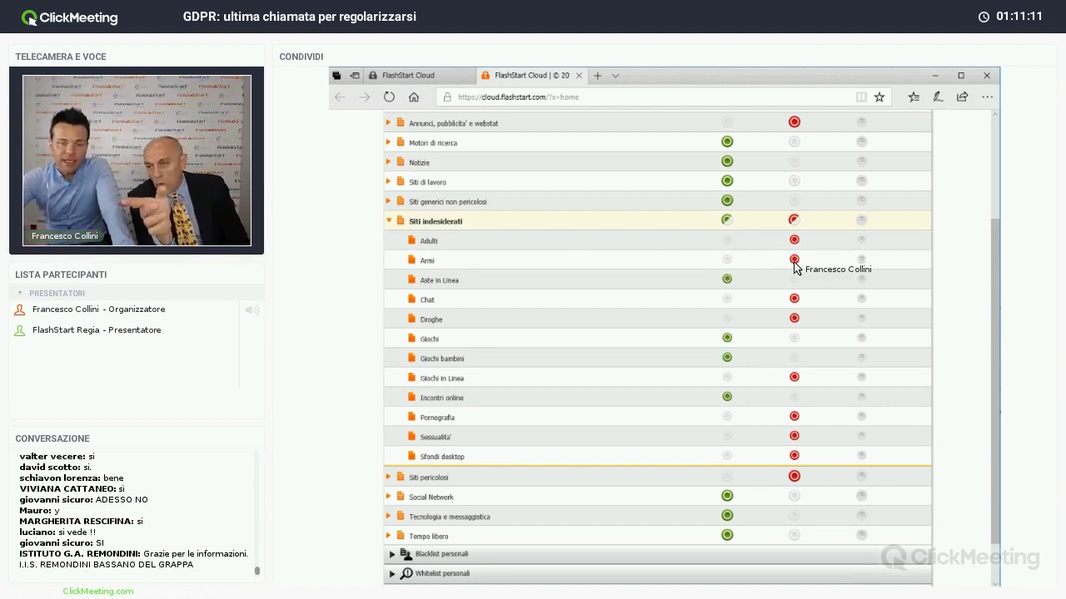
{"action": "left_click", "coordinate": [390, 221]}
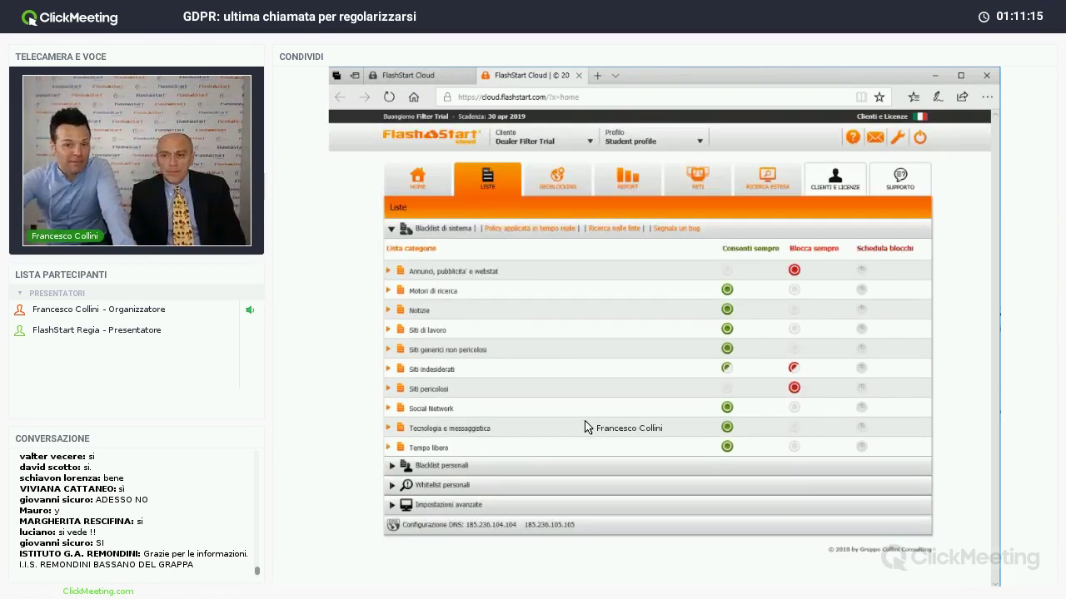
{"action": "left_click", "coordinate": [388, 408]}
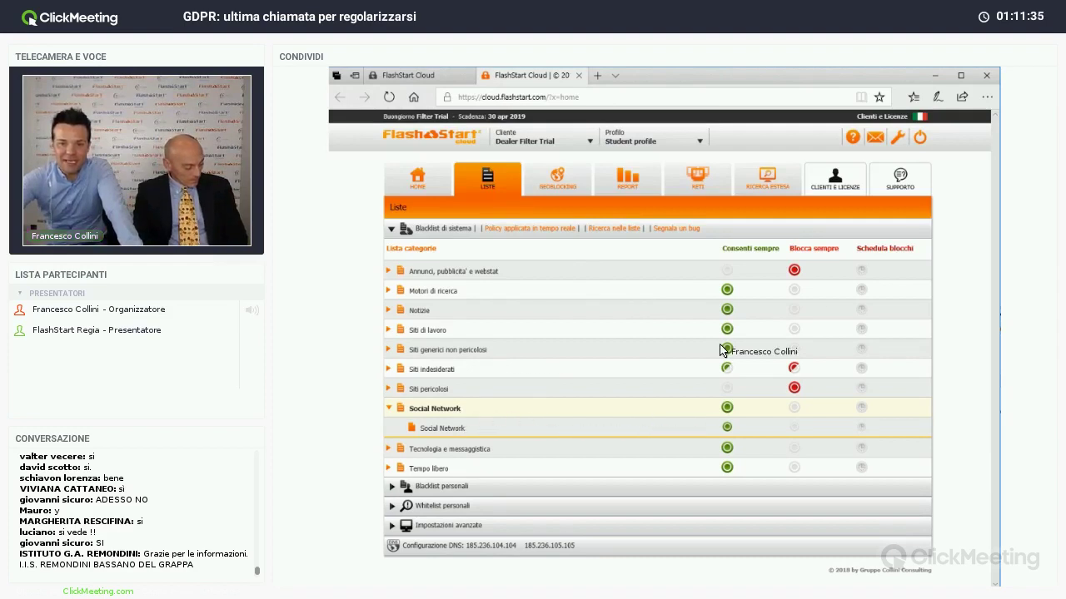
- Add a weekday 08:00–12:00 block to the Social Network schedule
{"action": "left_click", "coordinate": [862, 429]}
{"action": "scroll", "coordinate": [839, 423], "scroll_direction": "down", "scroll_amount": 2}
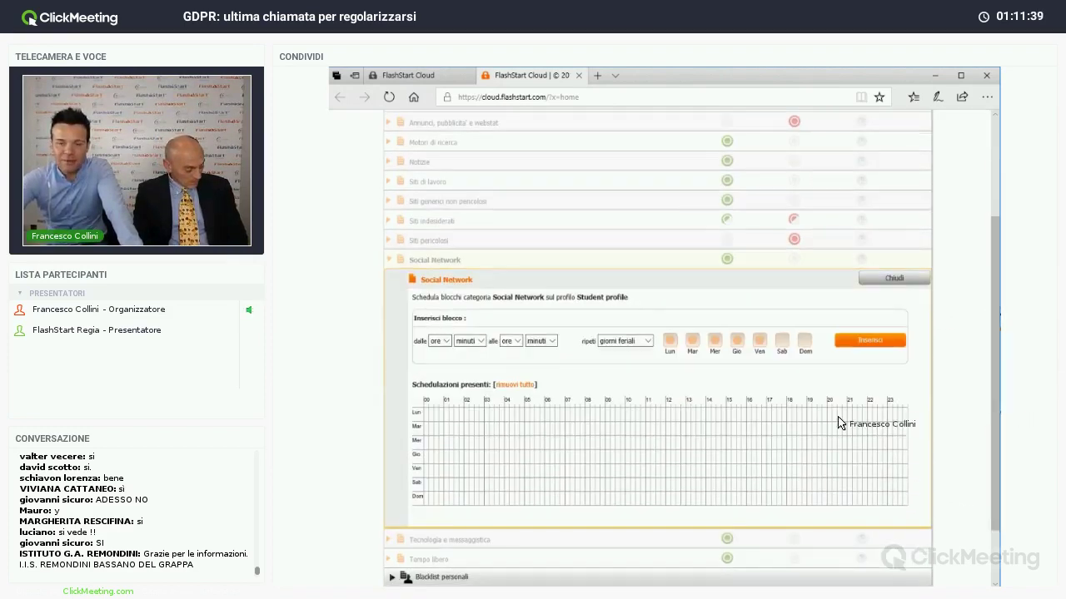
{"action": "left_click", "coordinate": [439, 340]}
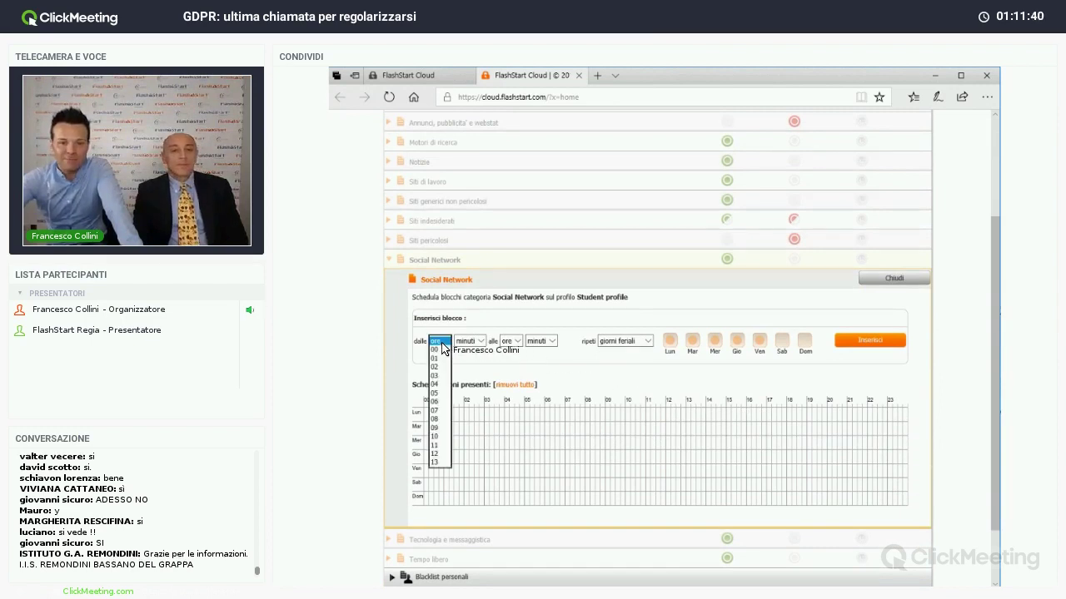
{"action": "left_click", "coordinate": [441, 419]}
{"action": "left_click", "coordinate": [469, 341]}
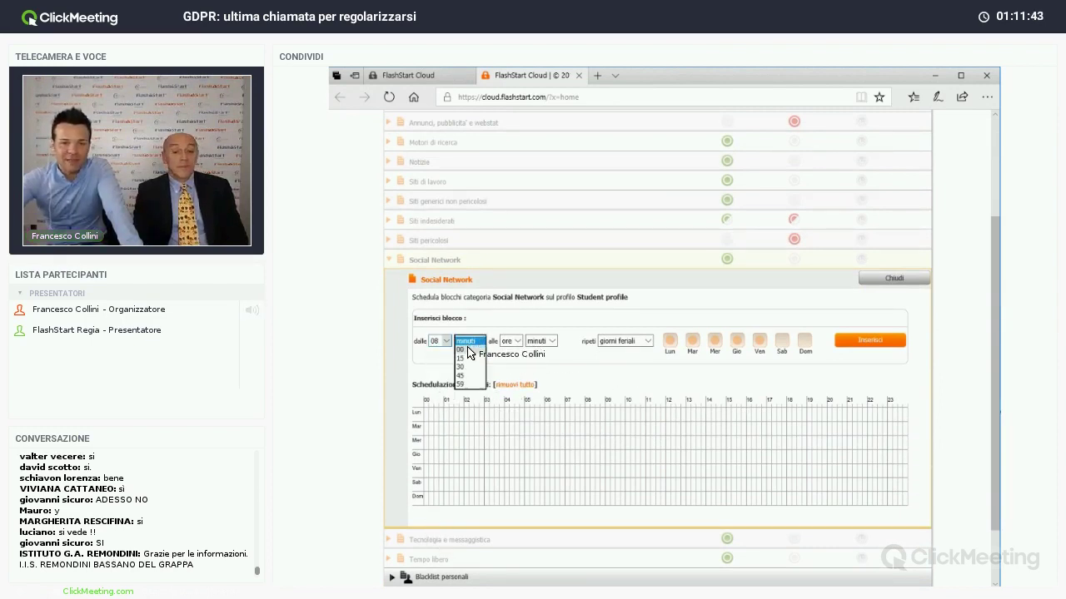
{"action": "left_click", "coordinate": [468, 350]}
{"action": "left_click", "coordinate": [509, 341]}
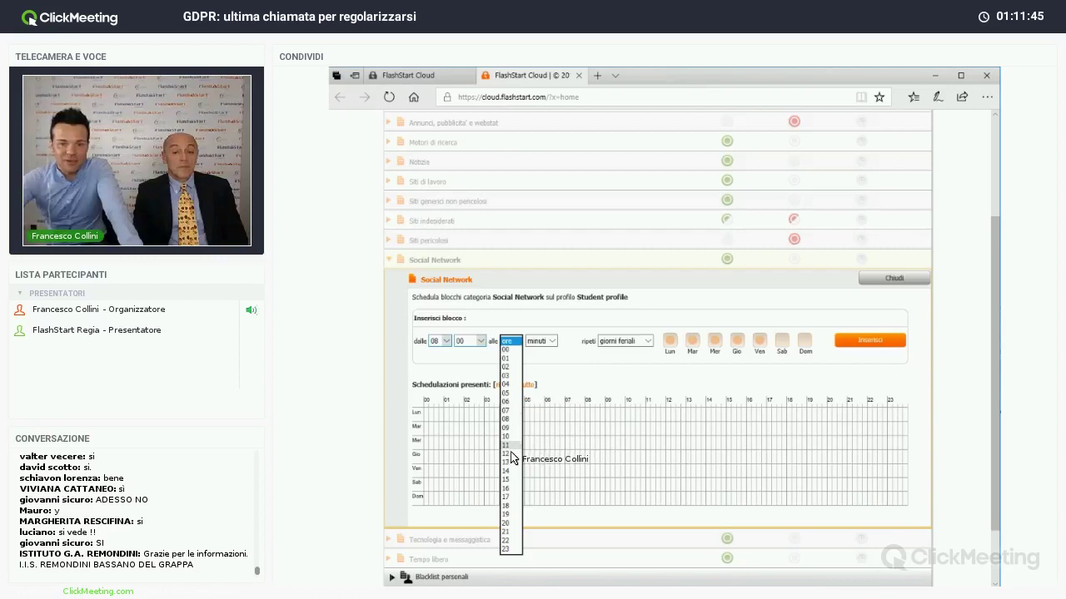
{"action": "left_click", "coordinate": [509, 454]}
{"action": "left_click", "coordinate": [541, 341]}
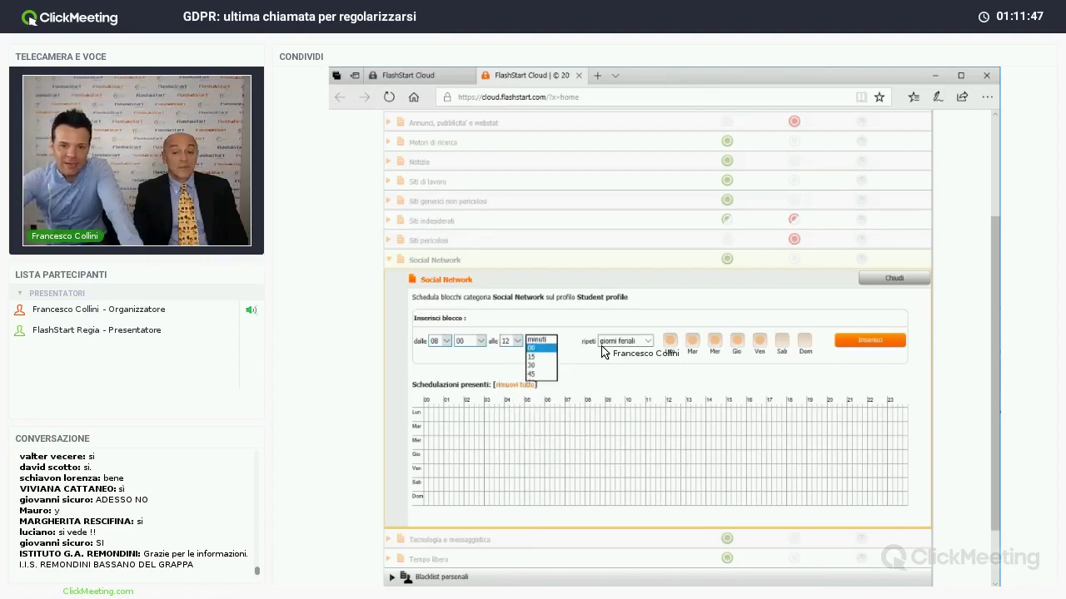
{"action": "left_click", "coordinate": [602, 352]}
{"action": "left_click", "coordinate": [867, 341]}
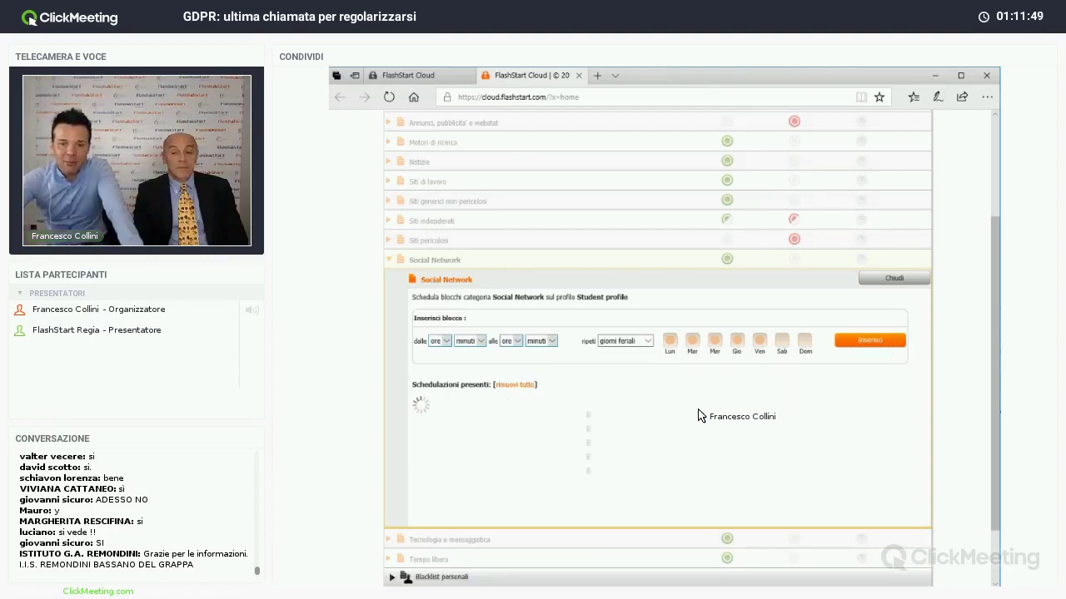
- Set a second weekday block time from 14:00 to 18:00
{"action": "left_click", "coordinate": [441, 341]}
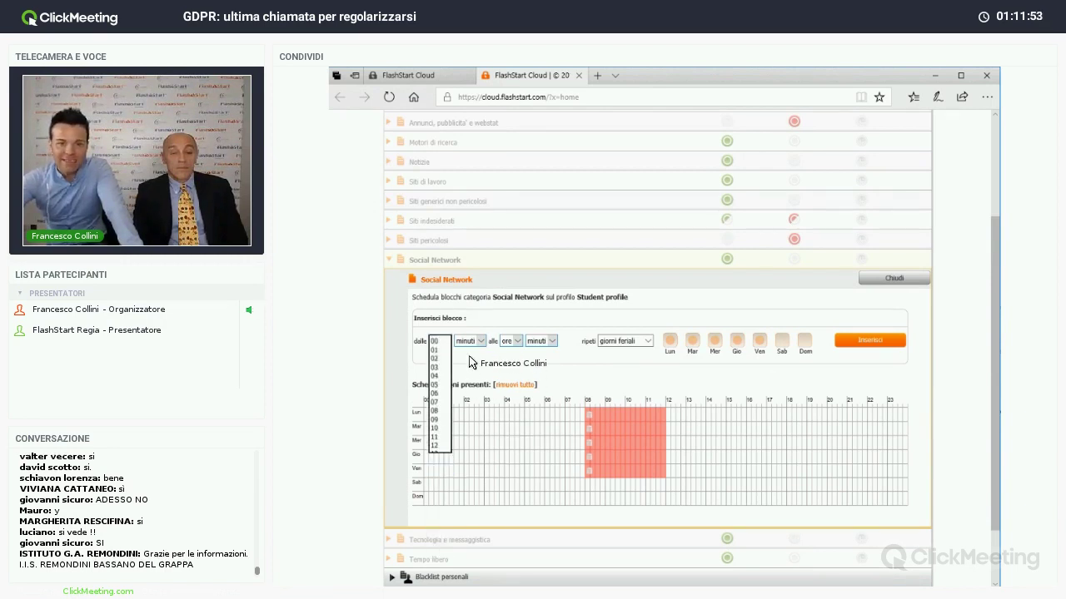
{"action": "type", "text": "14"}
{"action": "key", "text": "Return"}
{"action": "left_click", "coordinate": [469, 342]}
{"action": "left_click", "coordinate": [466, 351]}
{"action": "left_click", "coordinate": [510, 342]}
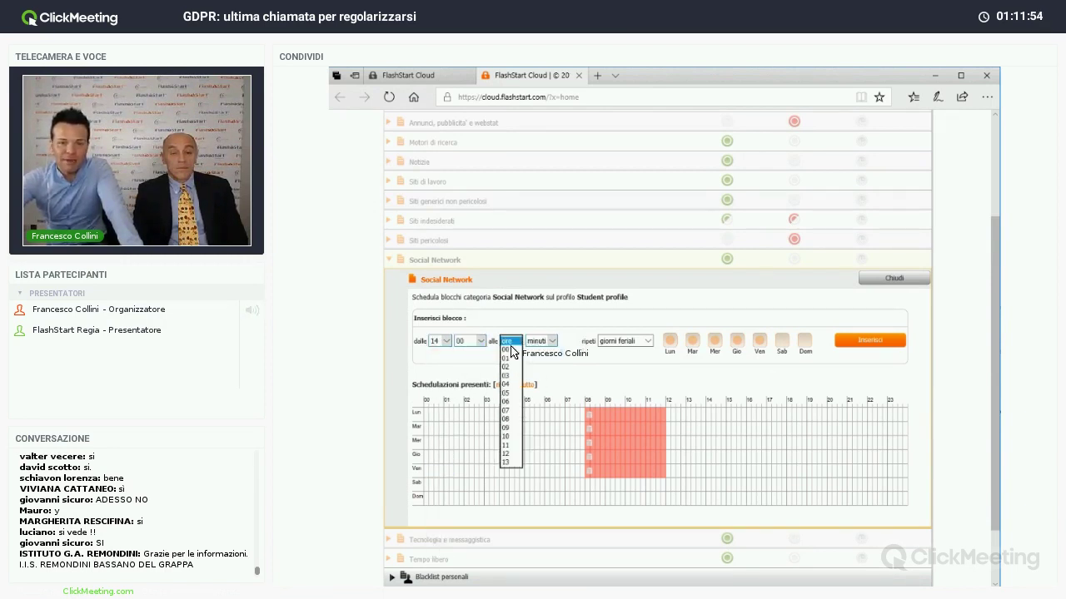
{"action": "left_click", "coordinate": [516, 506]}
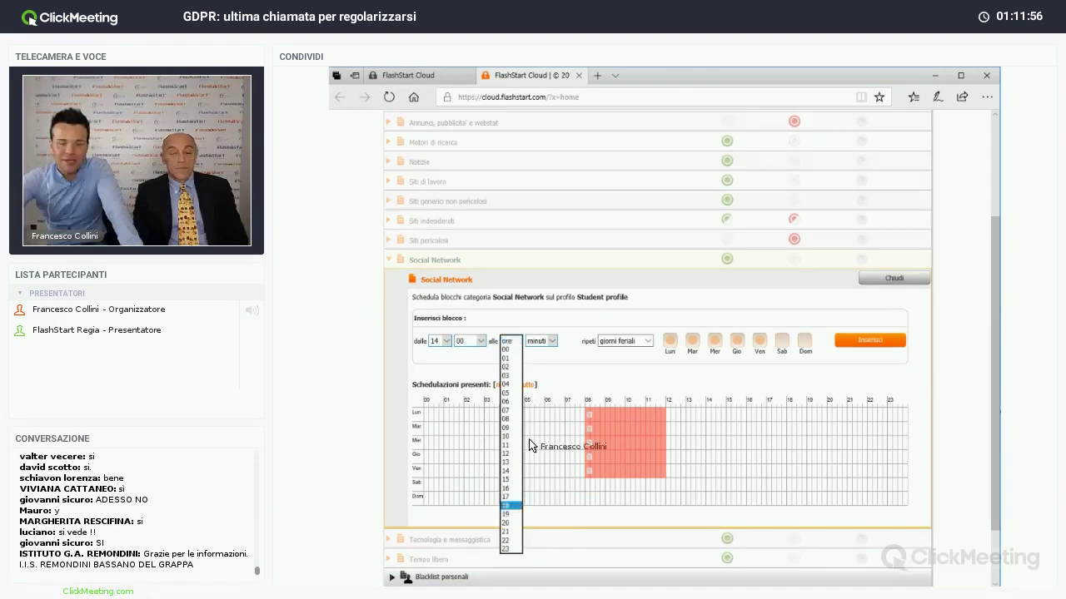
{"action": "left_click", "coordinate": [541, 341]}
{"action": "left_click", "coordinate": [538, 350]}
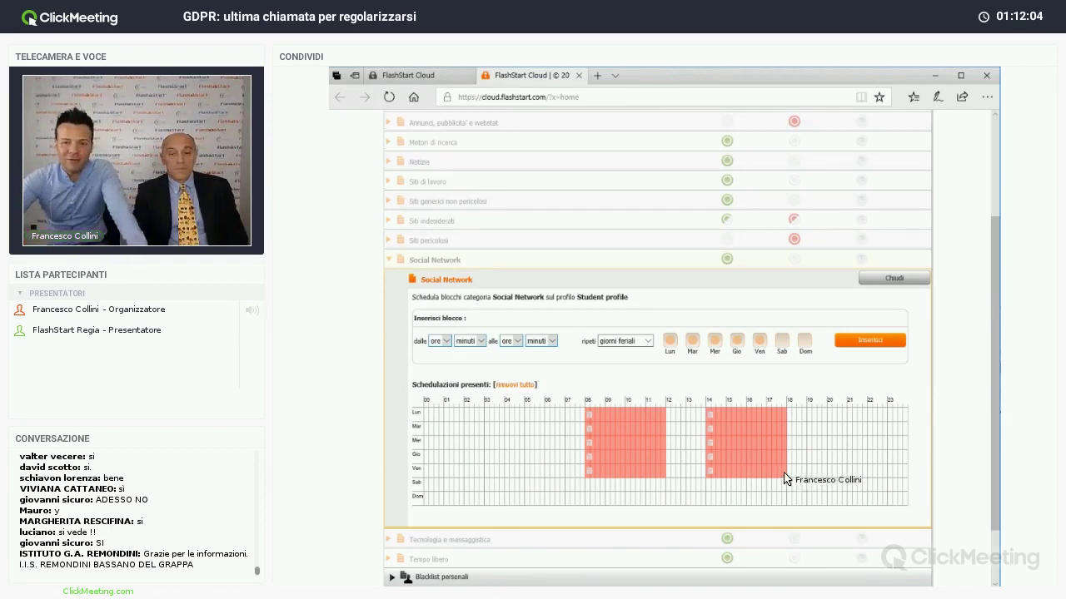
- Close the Social Network schedule and expand the demo registration and activation guide
{"action": "left_click", "coordinate": [914, 278]}
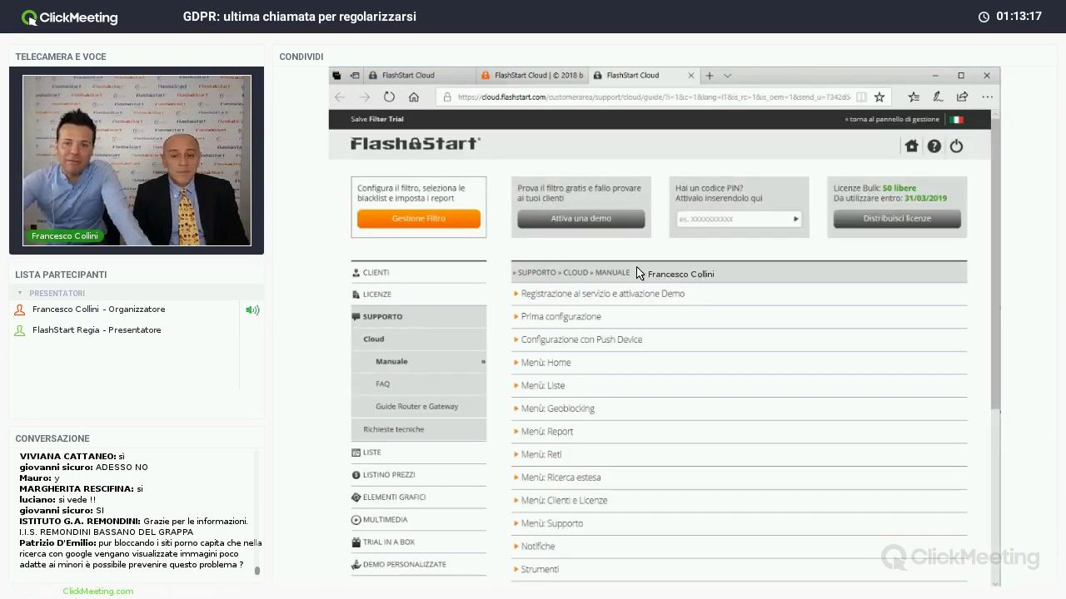
{"action": "left_click", "coordinate": [599, 294]}
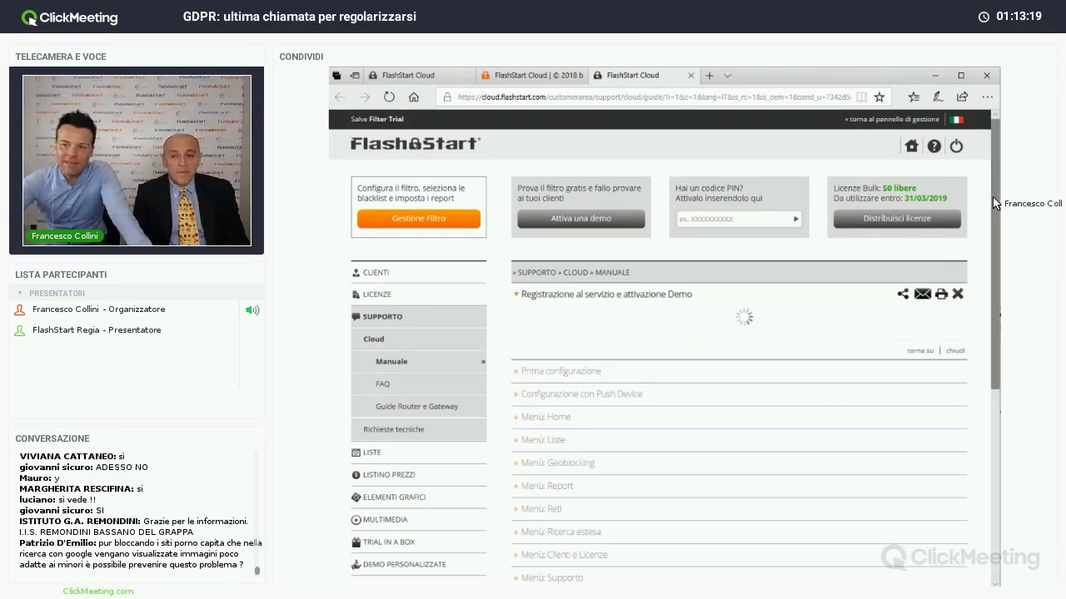
{"action": "scroll", "coordinate": [996, 194], "scroll_direction": "down", "scroll_amount": 10}
{"action": "scroll", "coordinate": [996, 194], "scroll_direction": "up", "scroll_amount": 10}
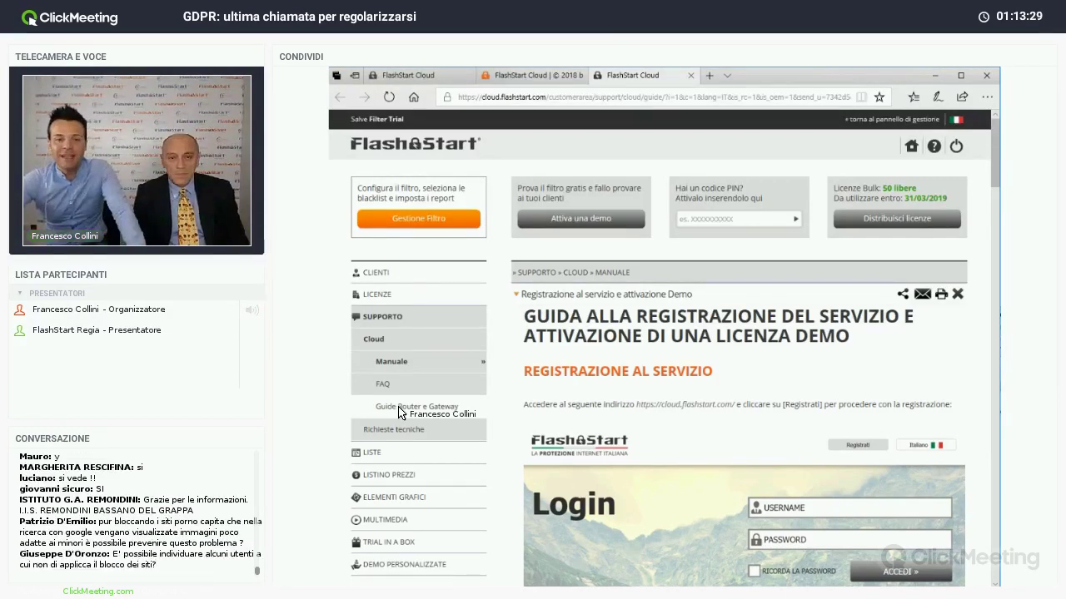
- Open the Mikrotik filter configuration guide under Guide Router e Gateway and scroll it
{"action": "left_click", "coordinate": [400, 408]}
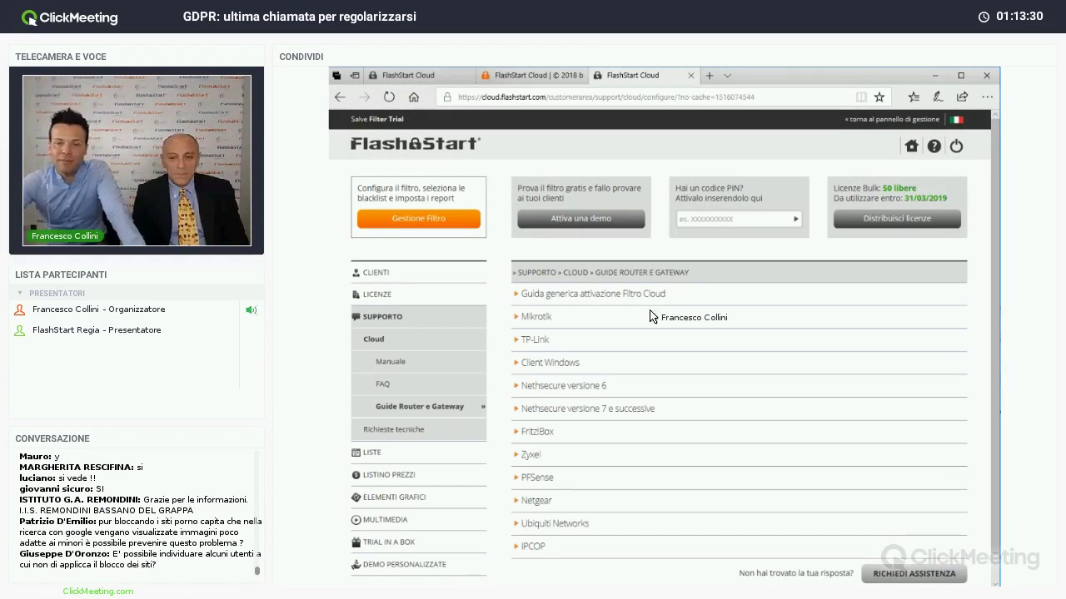
{"action": "left_click", "coordinate": [556, 325]}
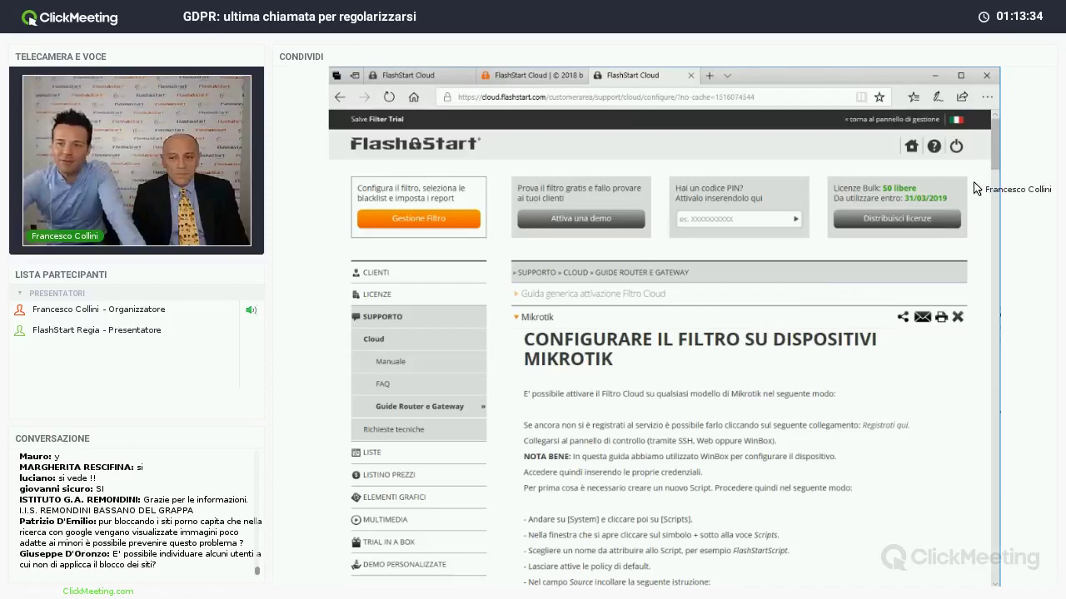
{"action": "left_click_drag", "start_coordinate": [998, 154], "coordinate": [999, 299]}
- Load cloudbox.flashstart.com in a new tab and switch the login page to Italiano
{"action": "left_click", "coordinate": [708, 75]}
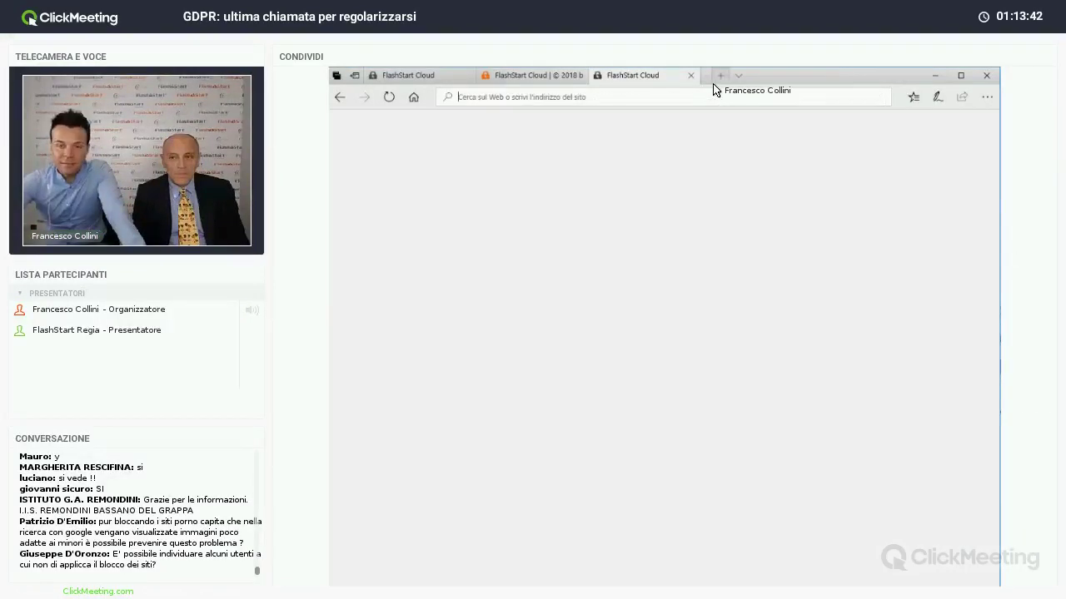
{"action": "type", "text": "cloudb"}
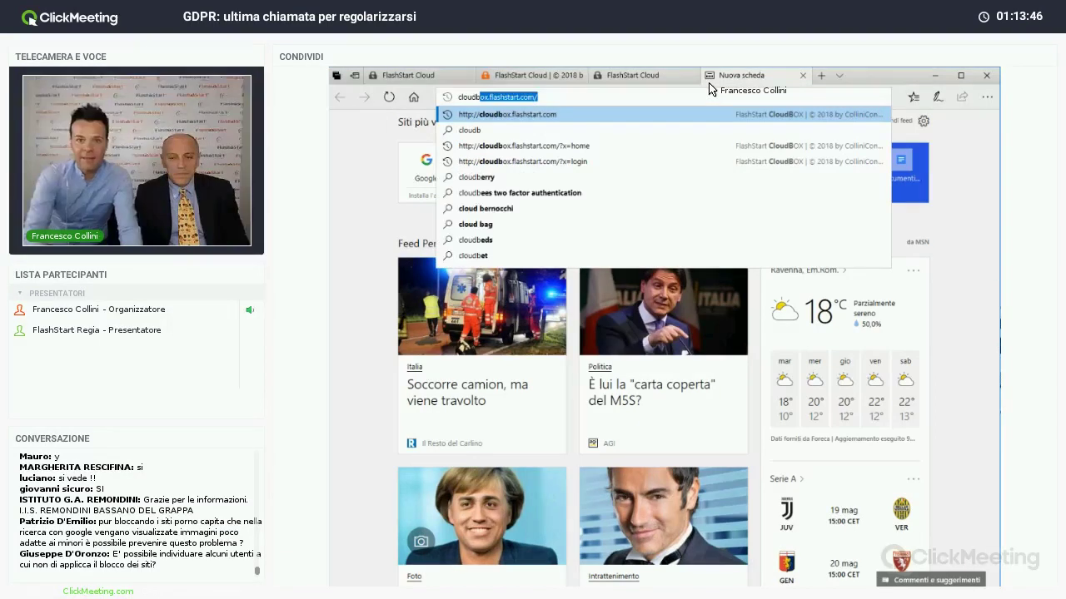
{"action": "key", "text": "Return"}
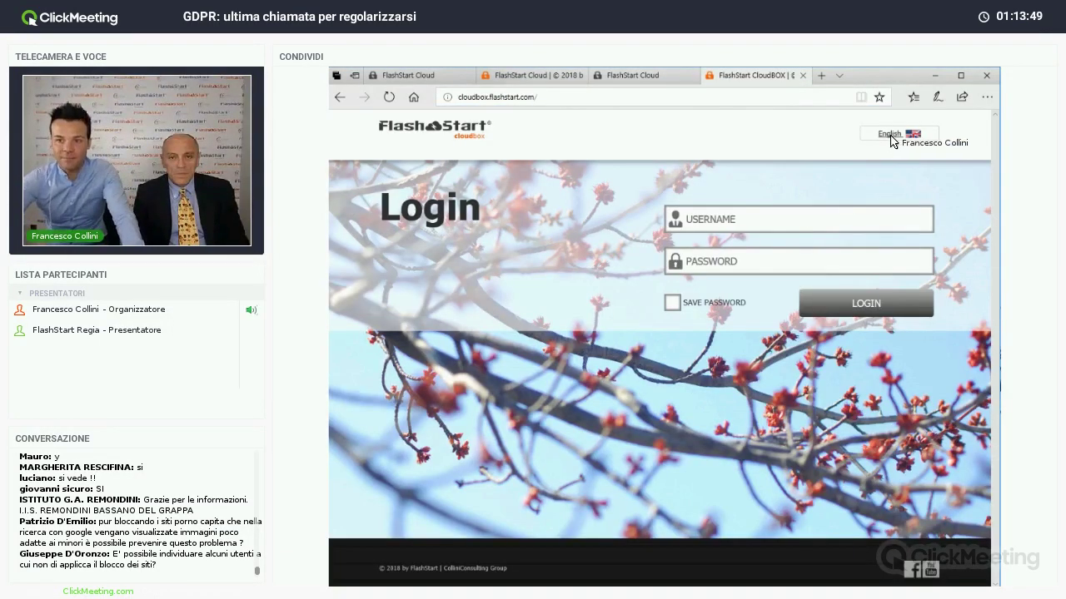
{"action": "left_click", "coordinate": [891, 135]}
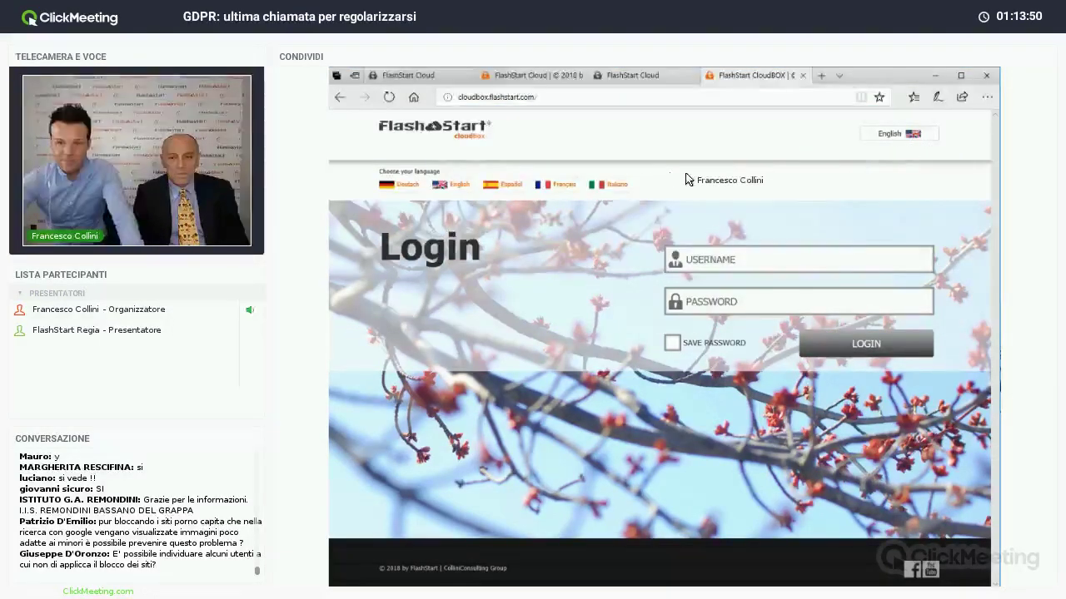
{"action": "left_click", "coordinate": [608, 184]}
- Enter the administrator username and move on to the password field
{"action": "left_click", "coordinate": [772, 226]}
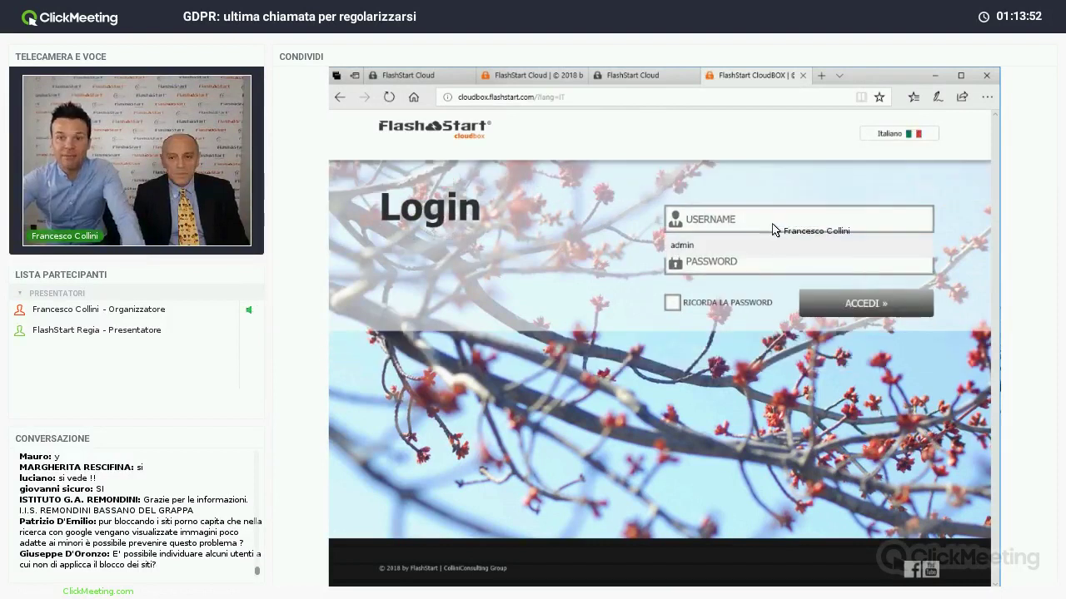
{"action": "type", "text": "admin"}
{"action": "key", "text": "Tab"}
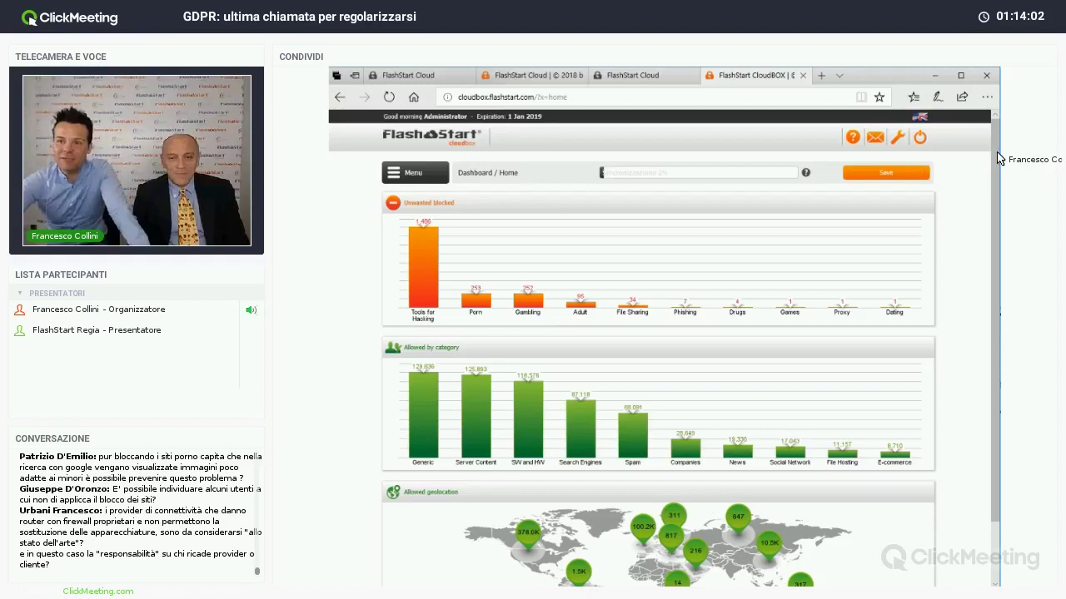
- Scroll through the CloudBox dashboard charts, then open the Menu section list
{"action": "scroll", "coordinate": [997, 167], "scroll_direction": "down", "scroll_amount": 2}
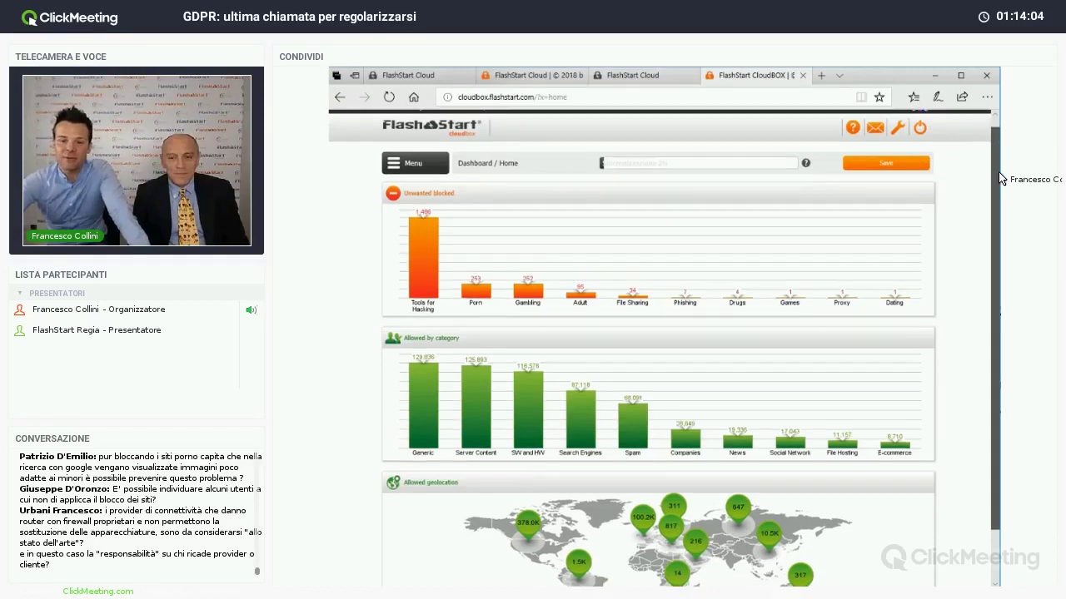
{"action": "scroll", "coordinate": [988, 192], "scroll_direction": "up", "scroll_amount": 1}
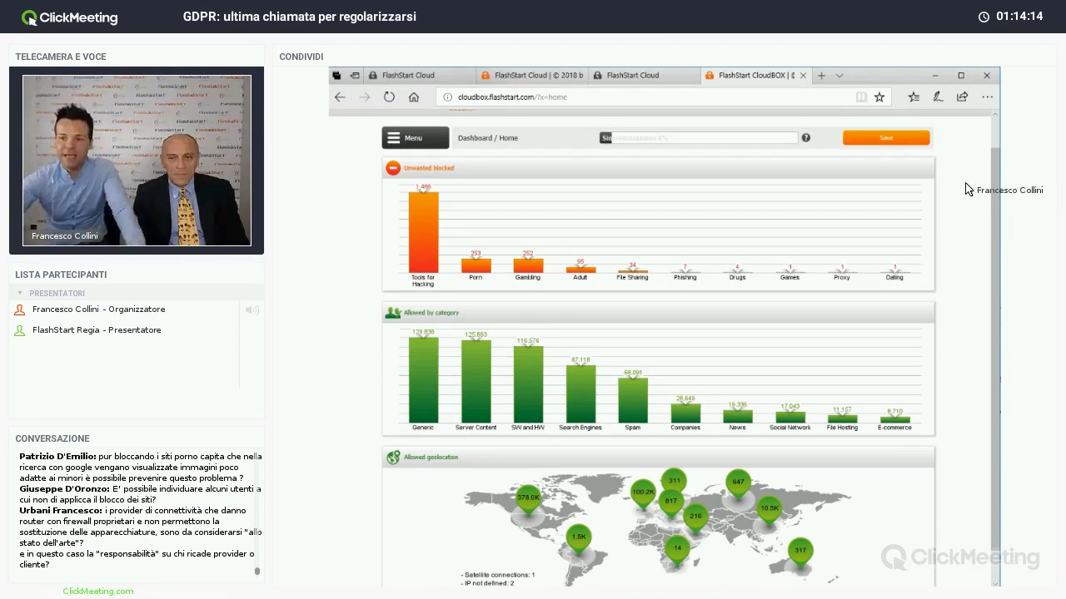
{"action": "scroll", "coordinate": [999, 296], "scroll_direction": "up", "scroll_amount": 1}
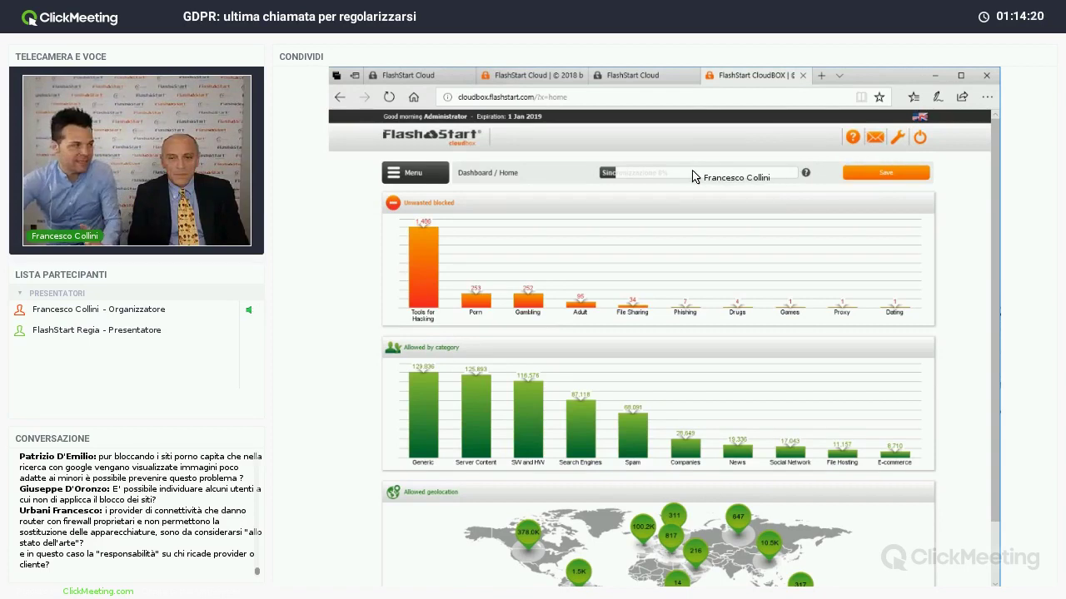
{"action": "left_click", "coordinate": [414, 172]}
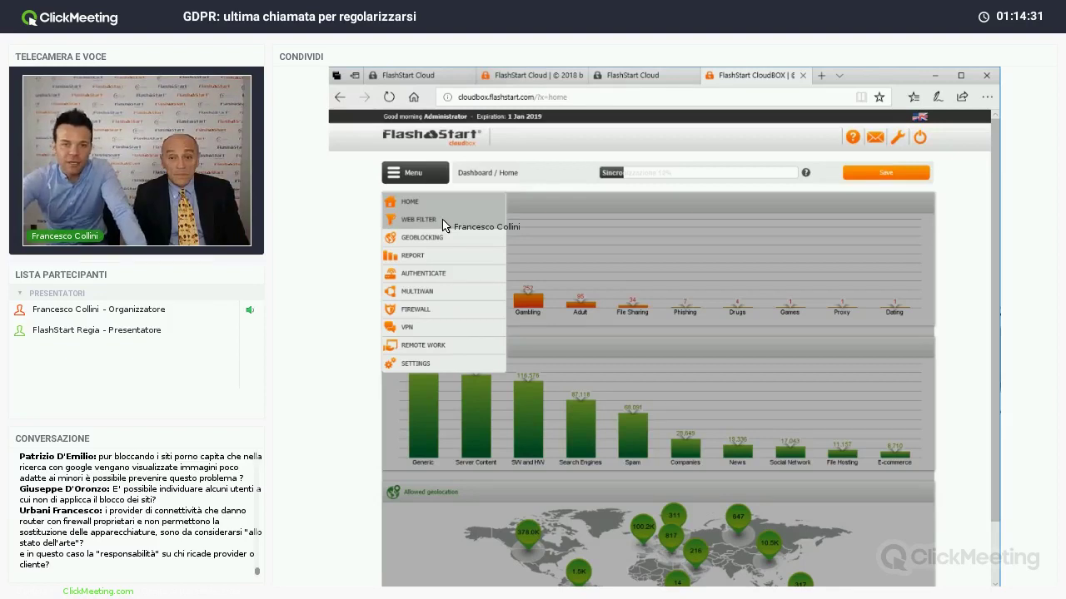
- Review the PCs assigned to the CloudBox_Filtered web filter profile, then expand Authenticate's Tipo Autentica
{"action": "left_click", "coordinate": [443, 225]}
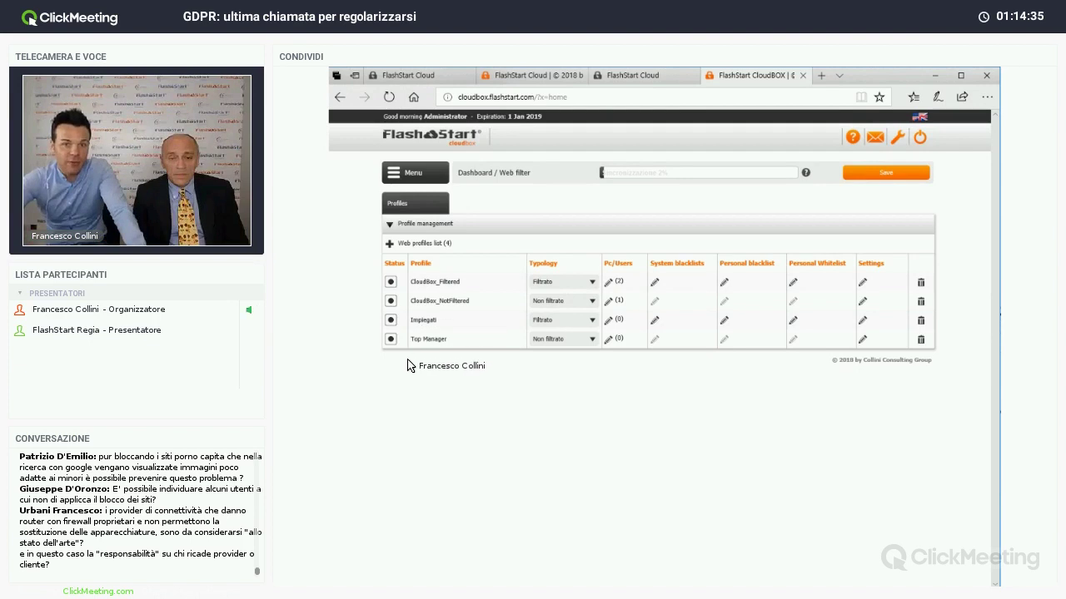
{"action": "left_click", "coordinate": [610, 284]}
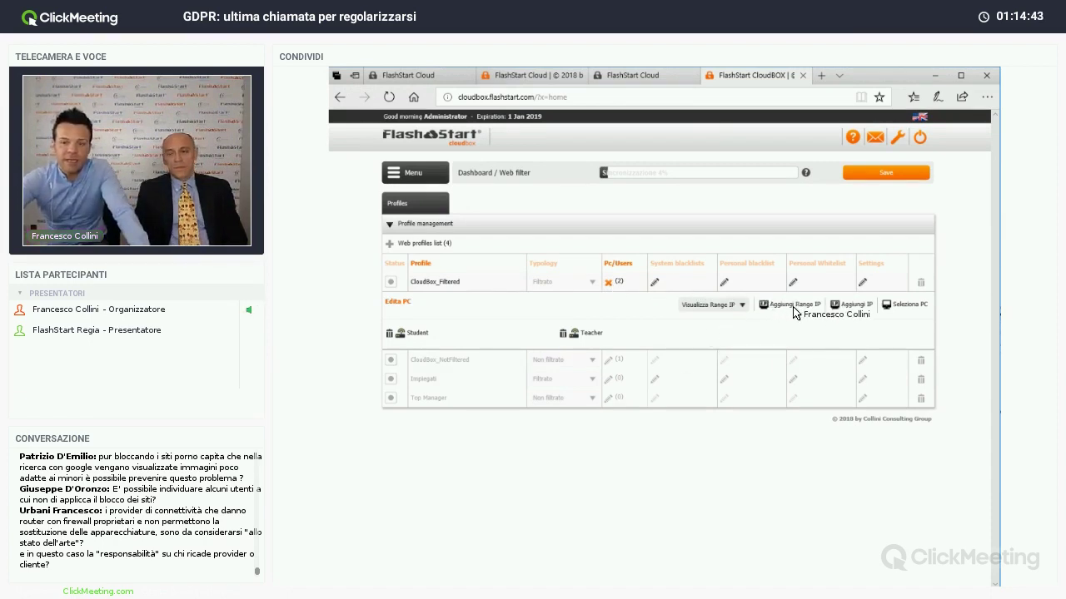
{"action": "left_click", "coordinate": [608, 283]}
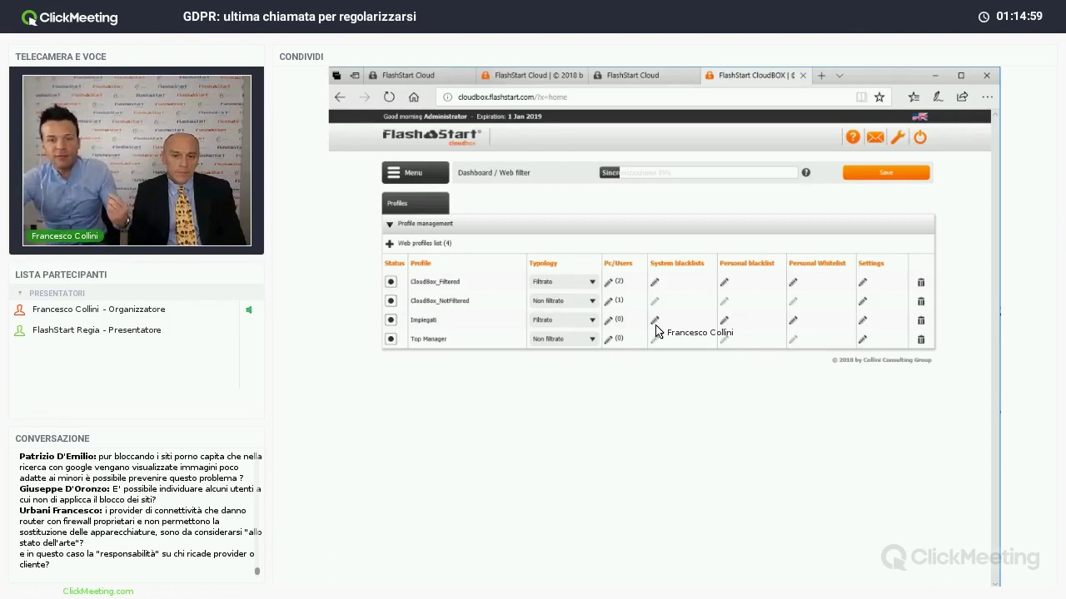
{"action": "left_click", "coordinate": [609, 283]}
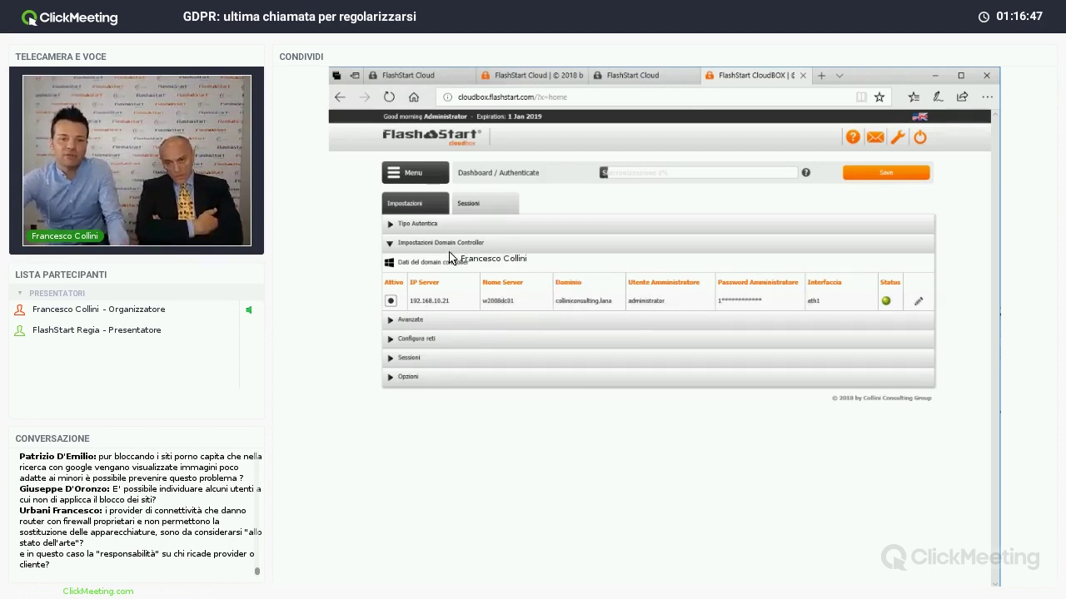
{"action": "left_click", "coordinate": [385, 226]}
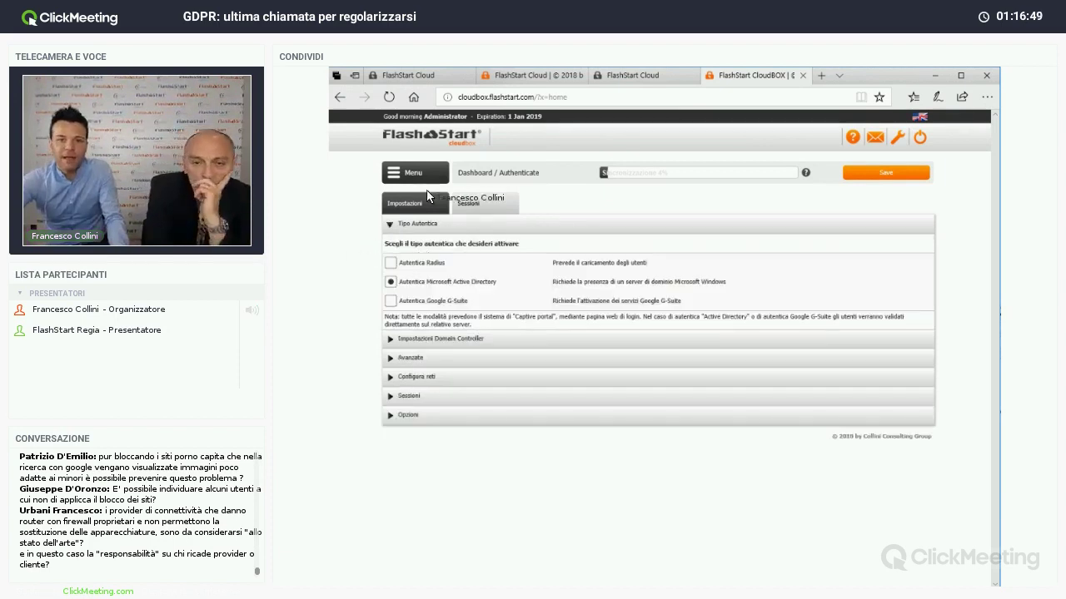
{"action": "left_click", "coordinate": [409, 172]}
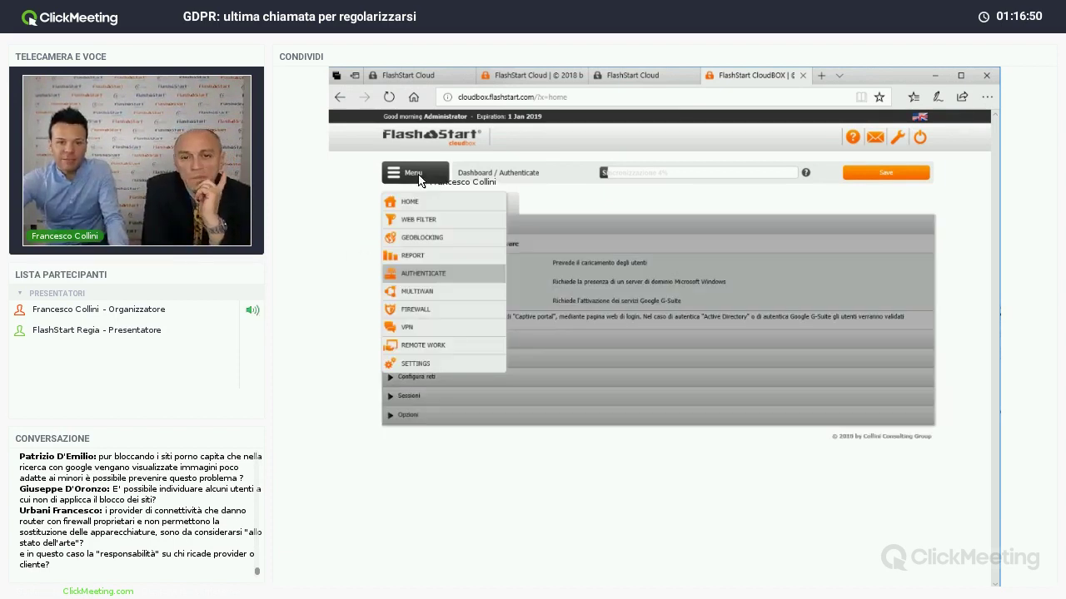
- On the Firewall page, browse the Input and Network permission sections, then return to Output rules
{"action": "left_click", "coordinate": [430, 307]}
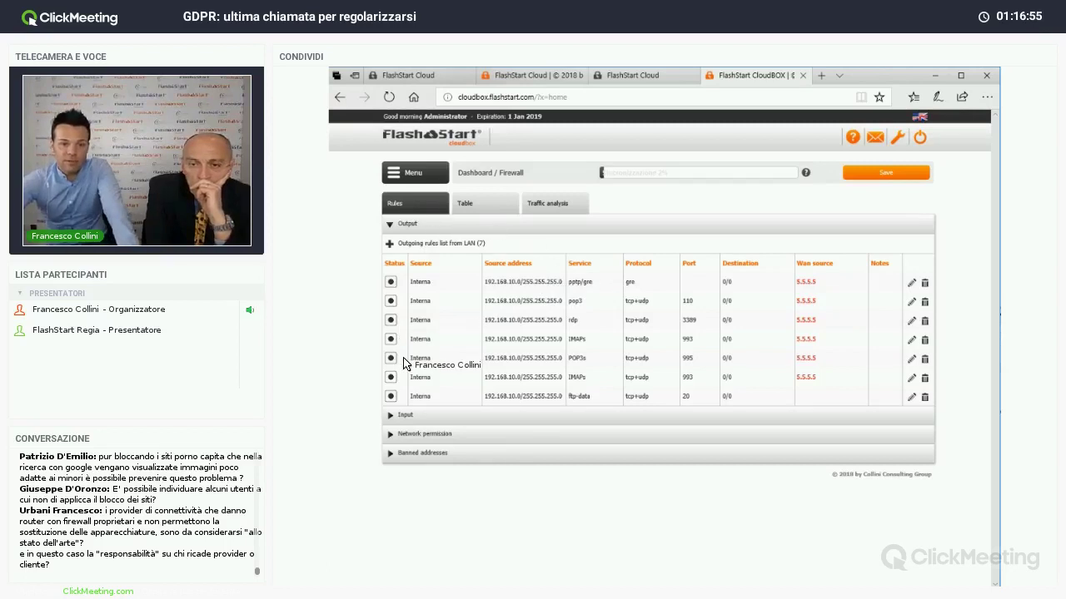
{"action": "left_click", "coordinate": [421, 415]}
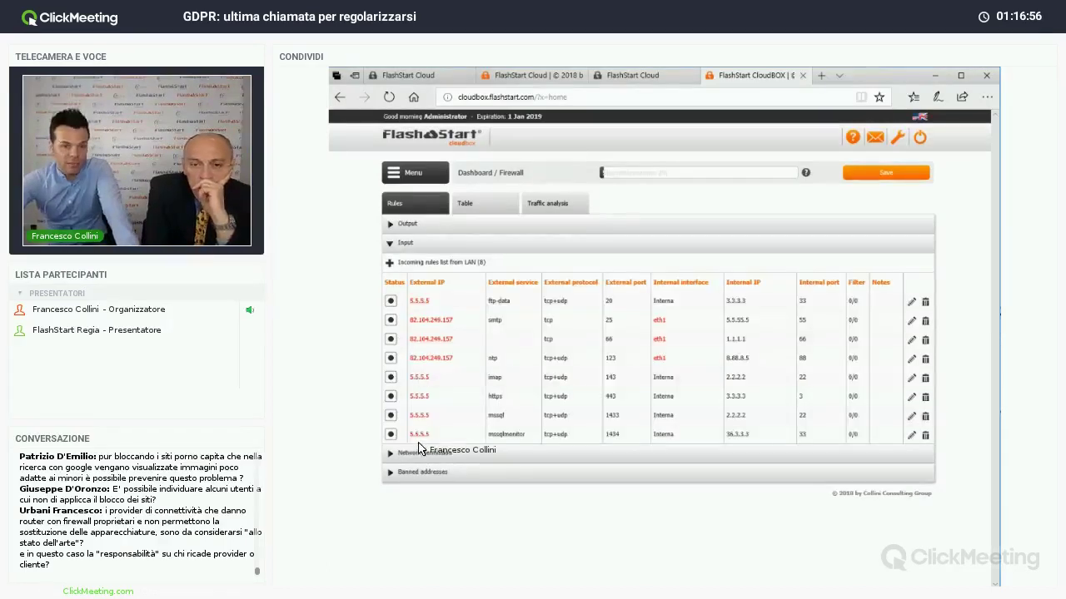
{"action": "left_click", "coordinate": [424, 458]}
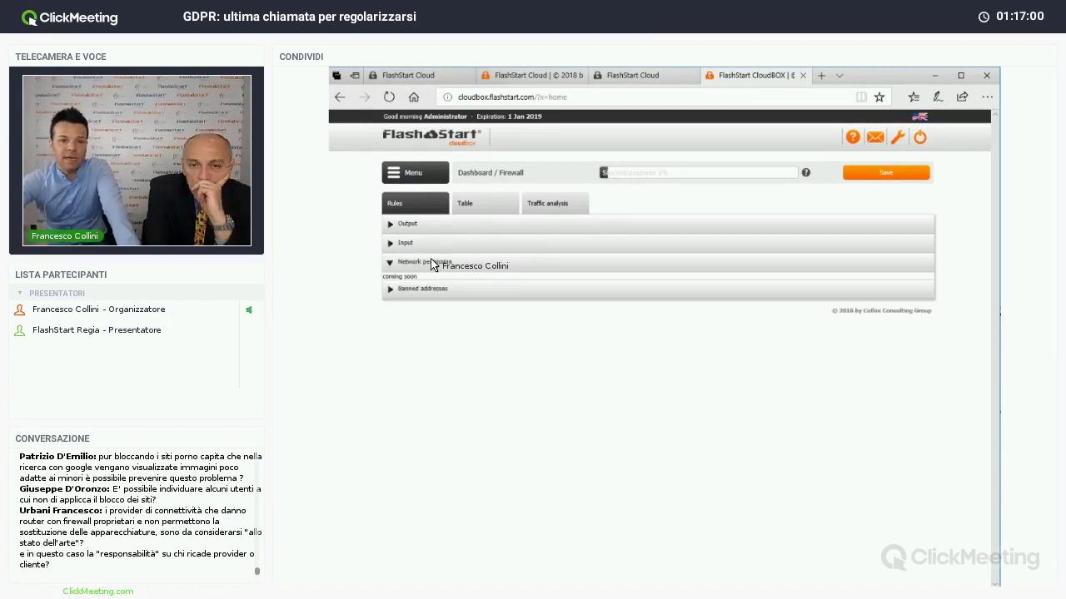
{"action": "left_click", "coordinate": [427, 226]}
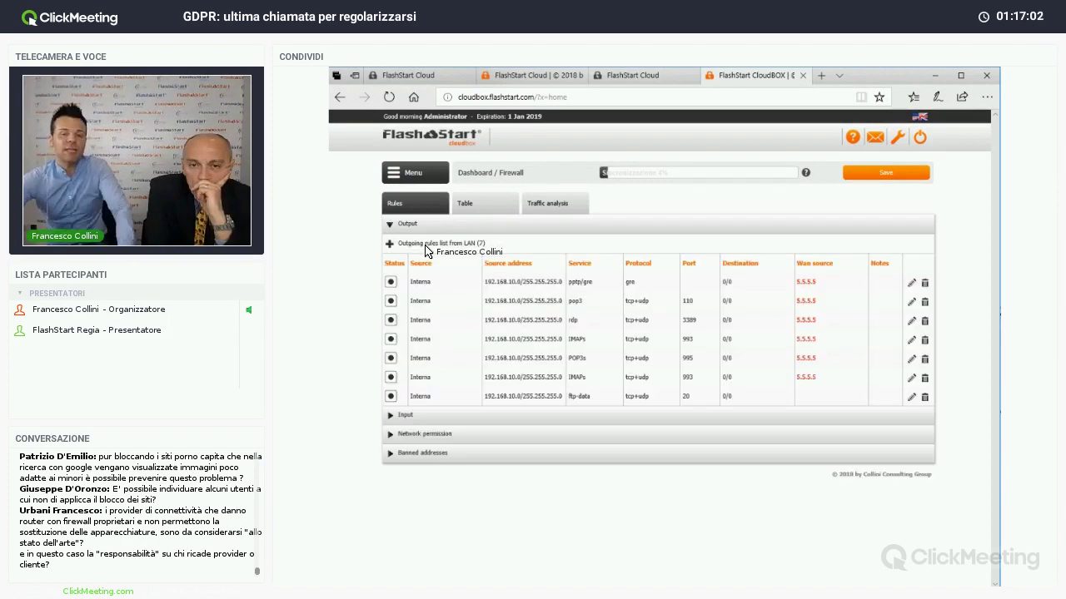